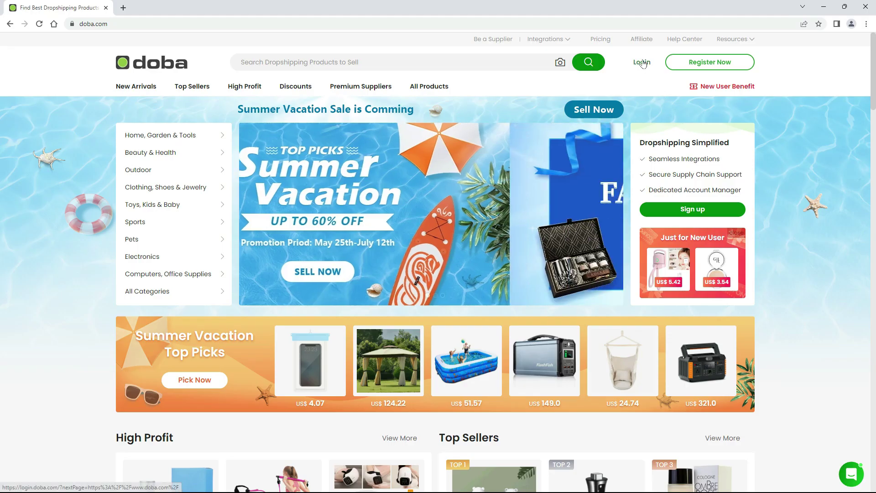
Log in to the Doba retailer account with the account e-mail and password, then open Inventory List.
click(643, 63)
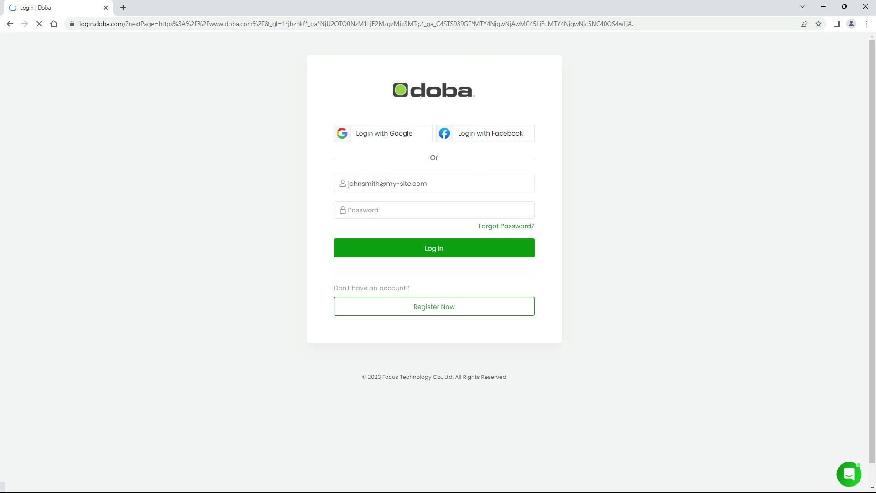
key(Tab)
key(ctrl+v)
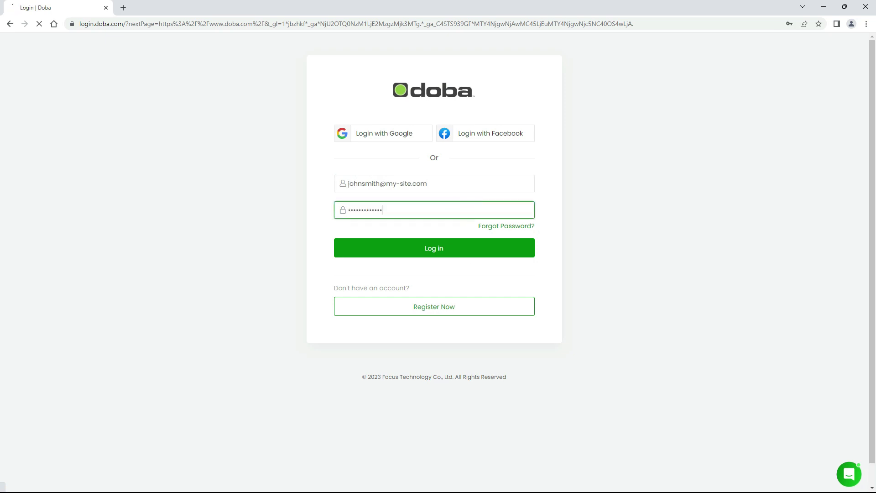
click(469, 254)
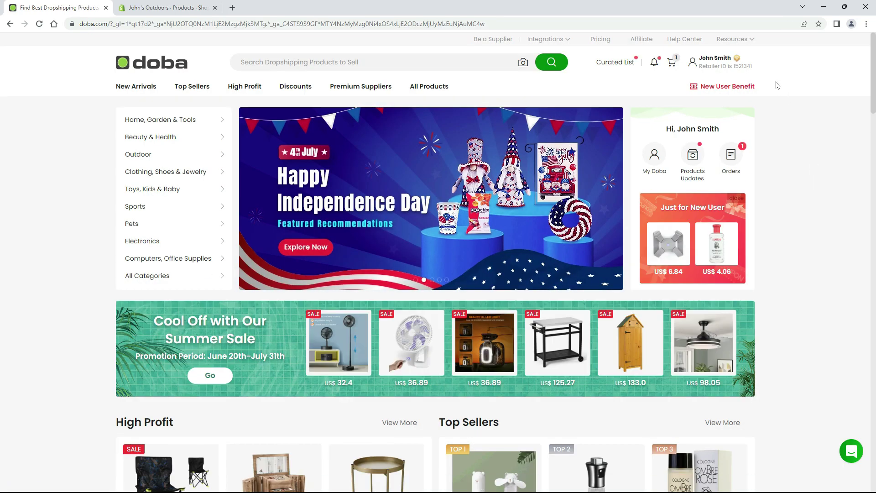
mouse_move(721, 62)
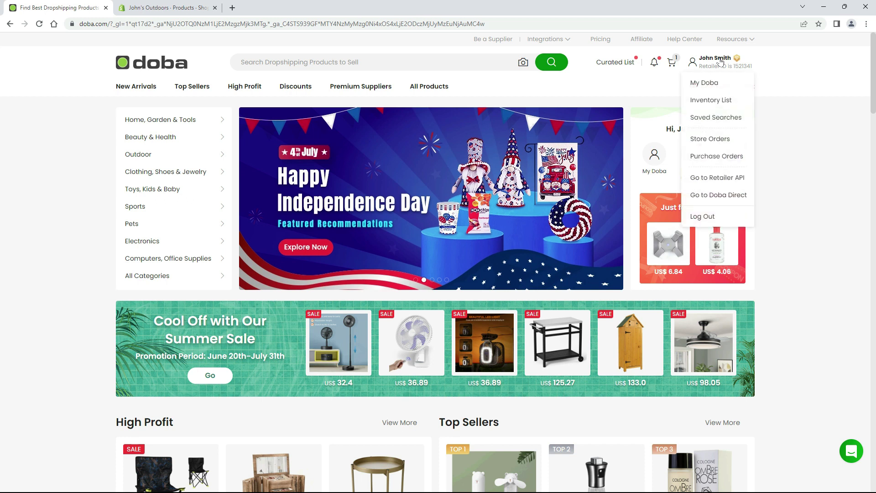
click(706, 103)
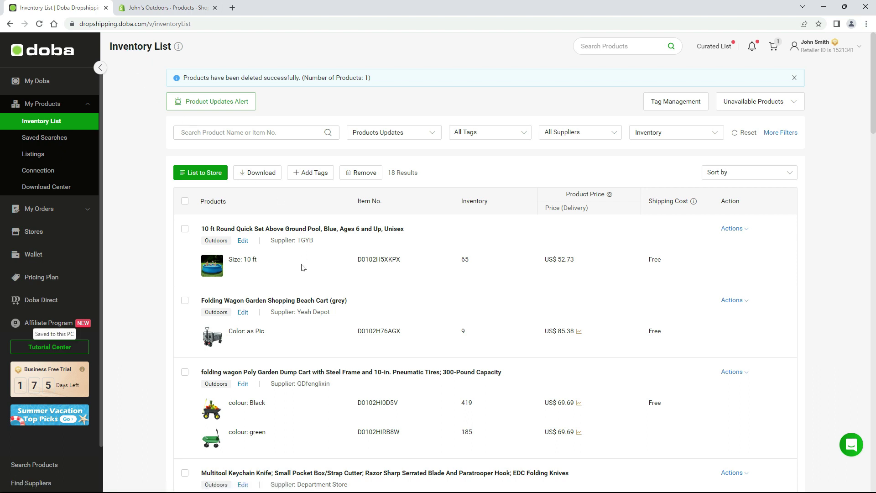
Select the above-ground pool and folding beach cart and list them to the Shopify store.
click(286, 260)
click(287, 338)
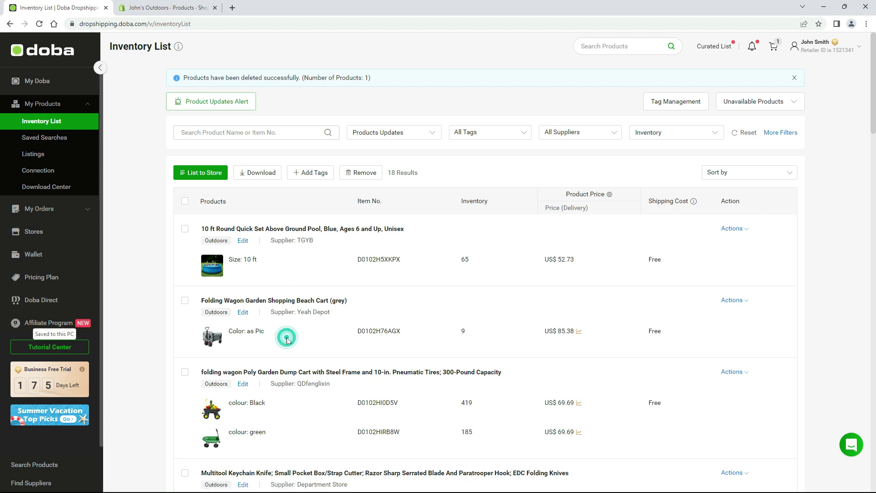
click(286, 410)
click(185, 229)
click(185, 301)
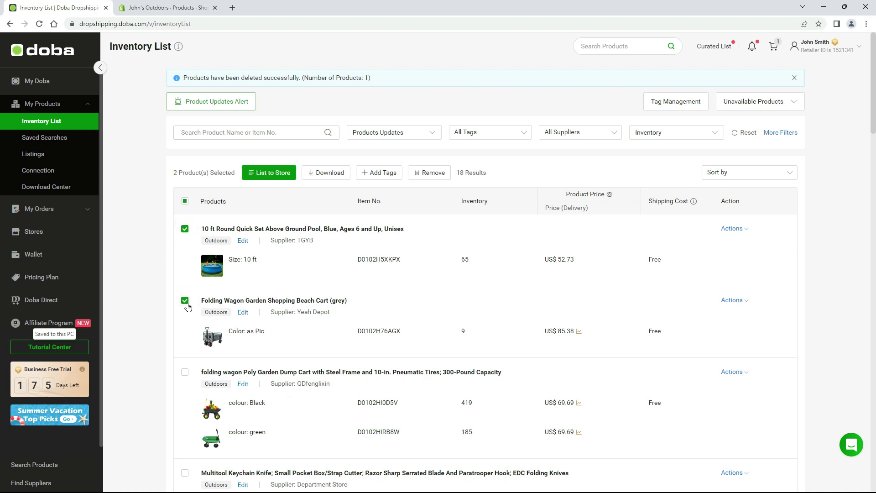
click(269, 179)
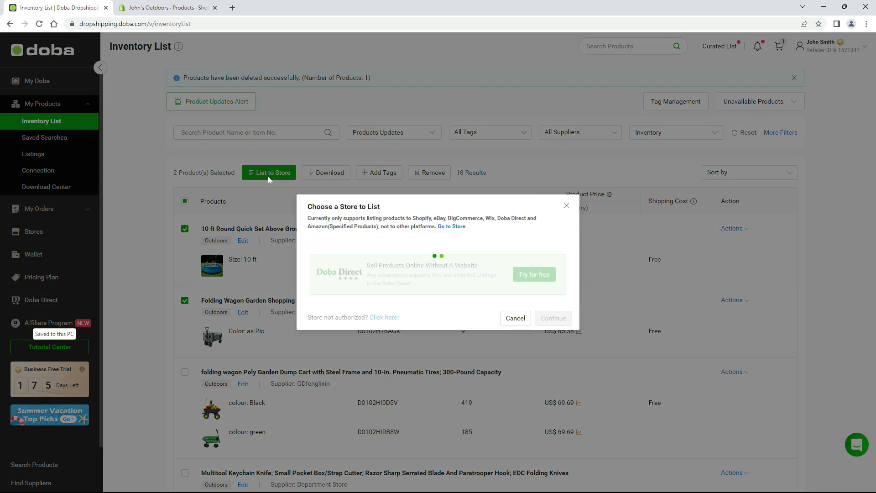
click(451, 248)
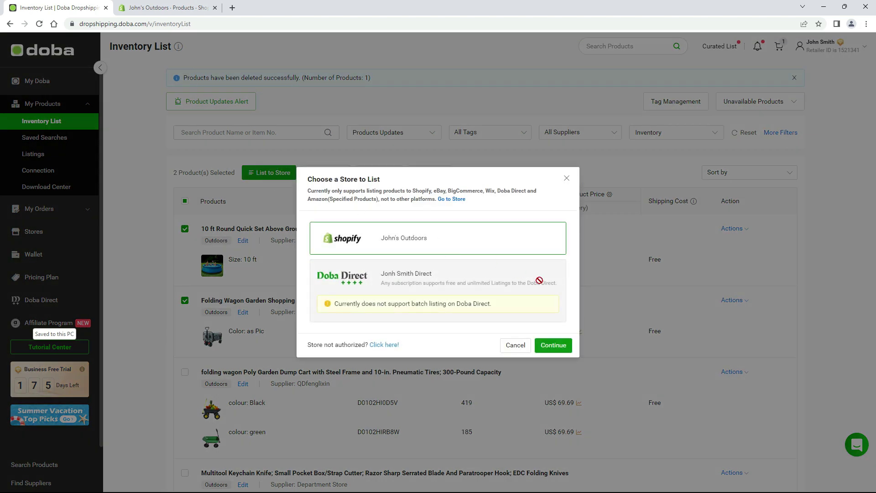
click(559, 344)
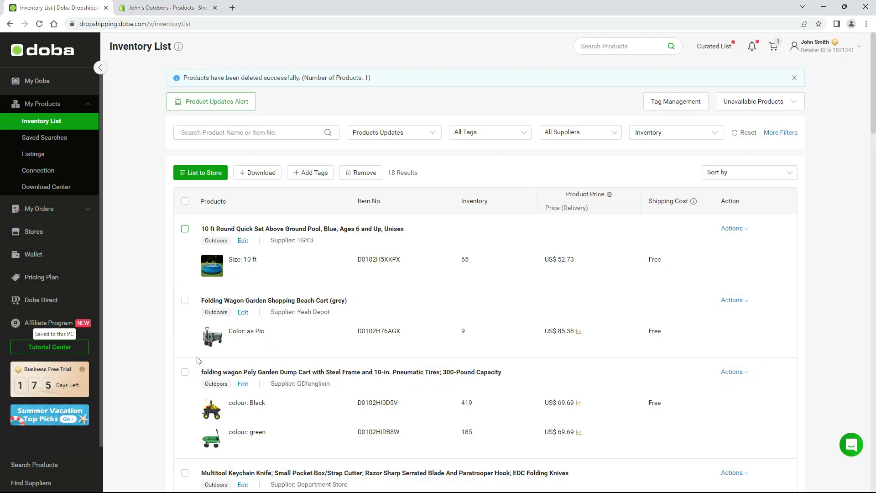
Select the garden dump cart and list it to the Shopify store, reaching its Edit Products page.
click(185, 373)
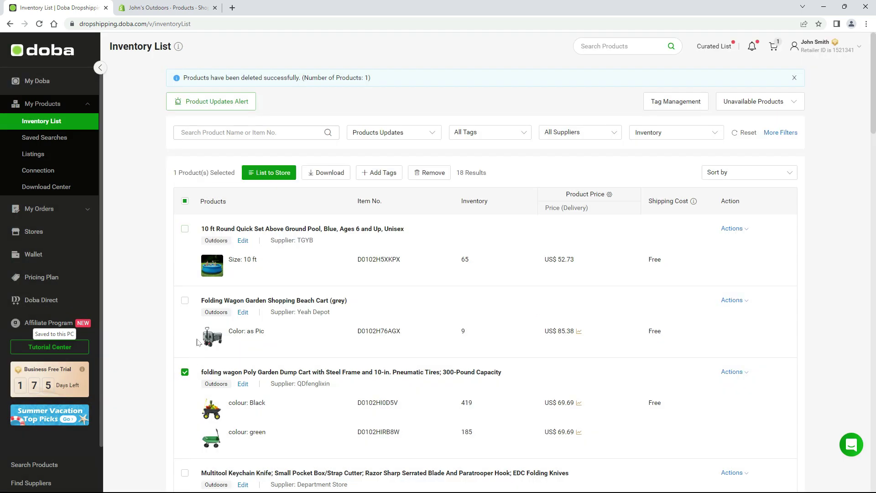
click(271, 172)
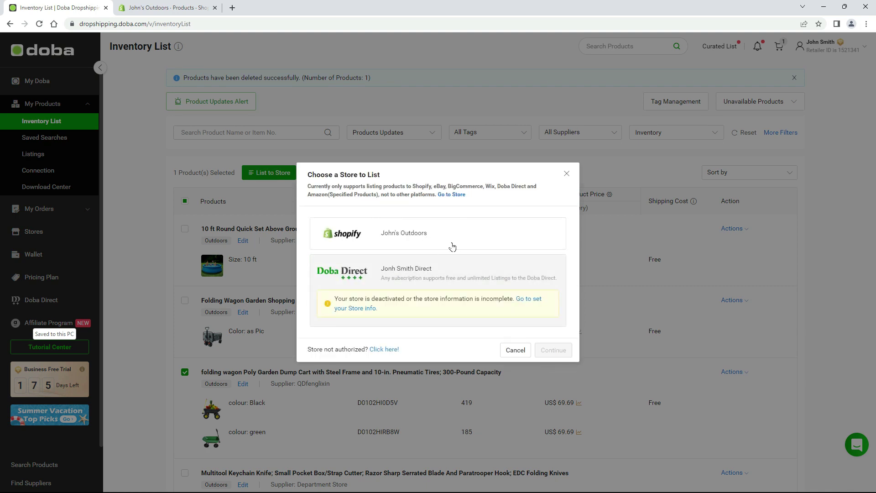
click(452, 246)
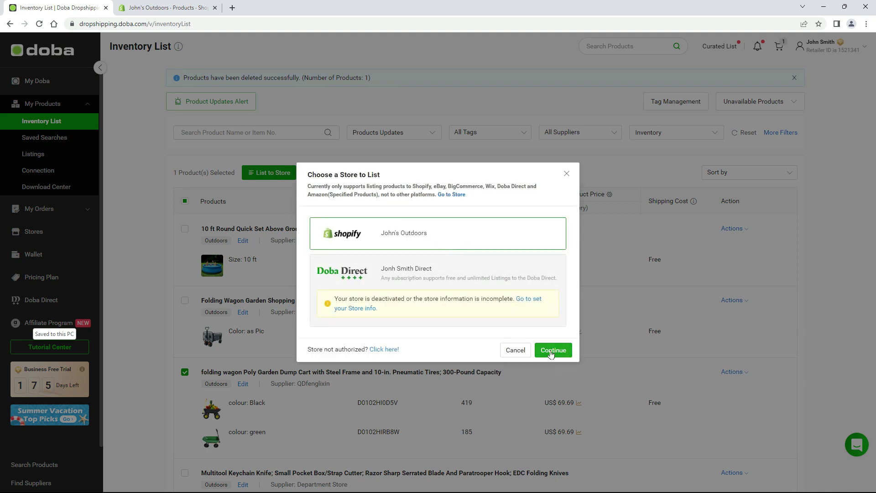
click(551, 354)
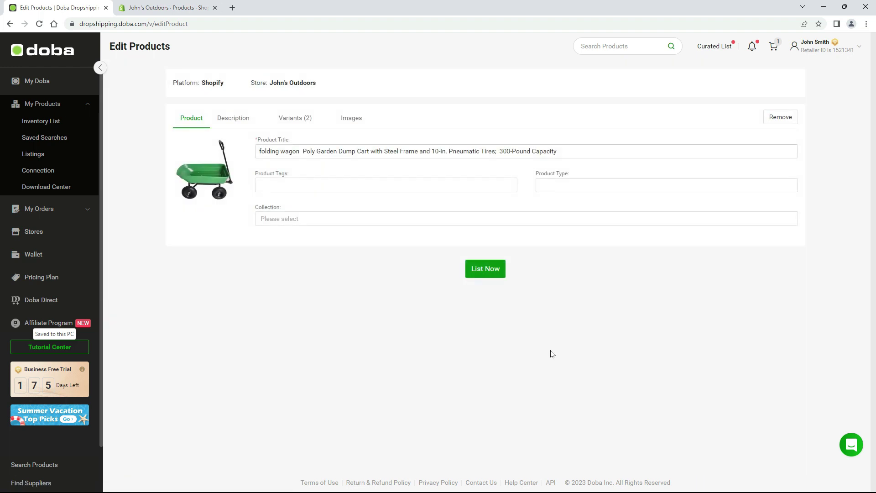
Add the product tag 'new tag' to the dump cart listing.
click(211, 91)
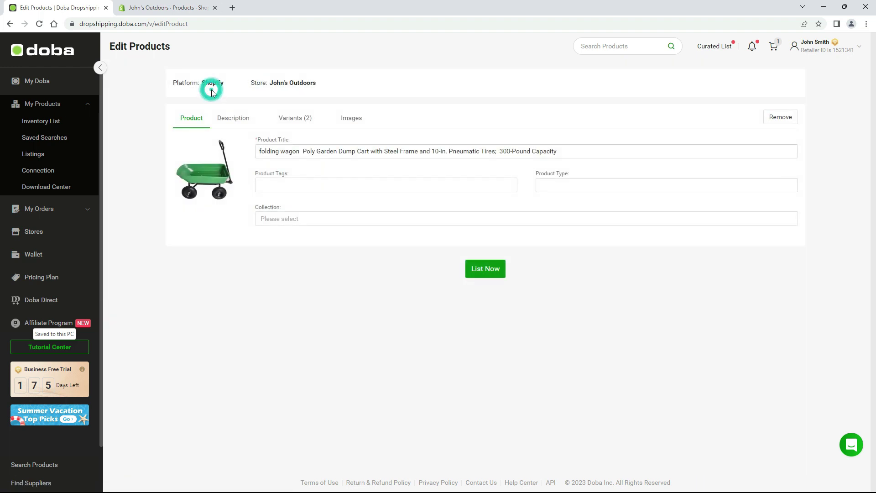
click(289, 95)
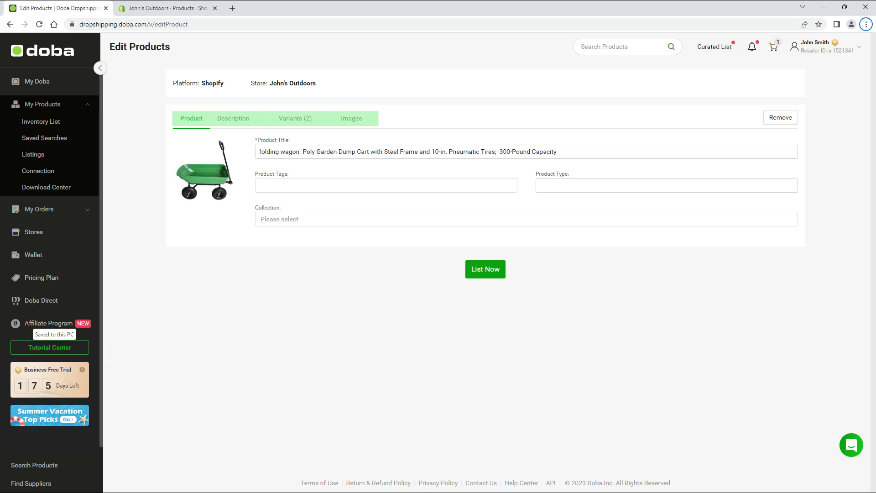
click(193, 134)
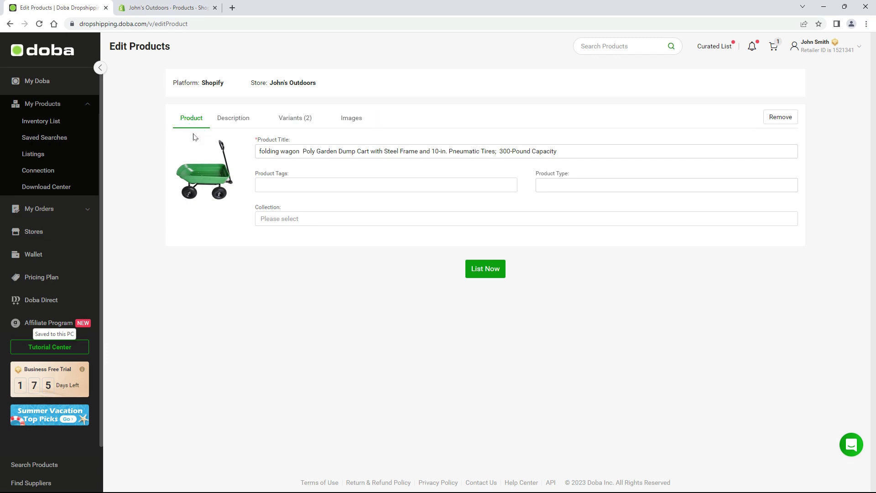
click(229, 253)
click(322, 184)
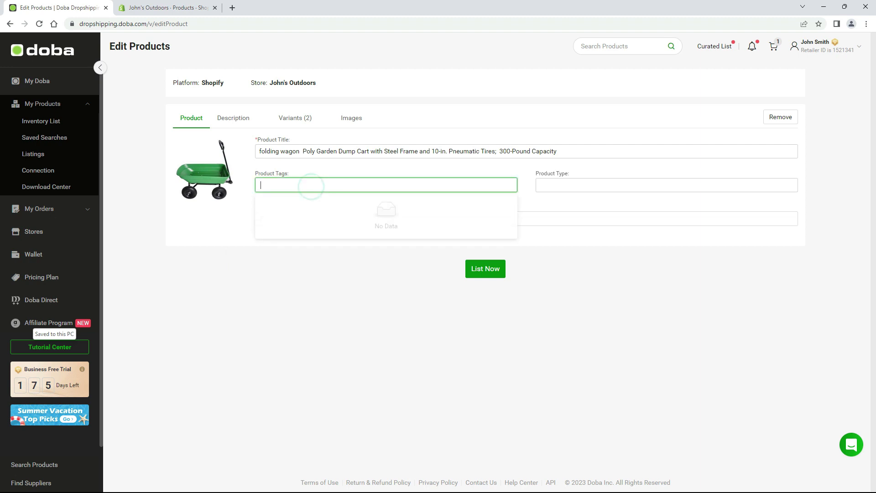
text(new tag)
key(Return)
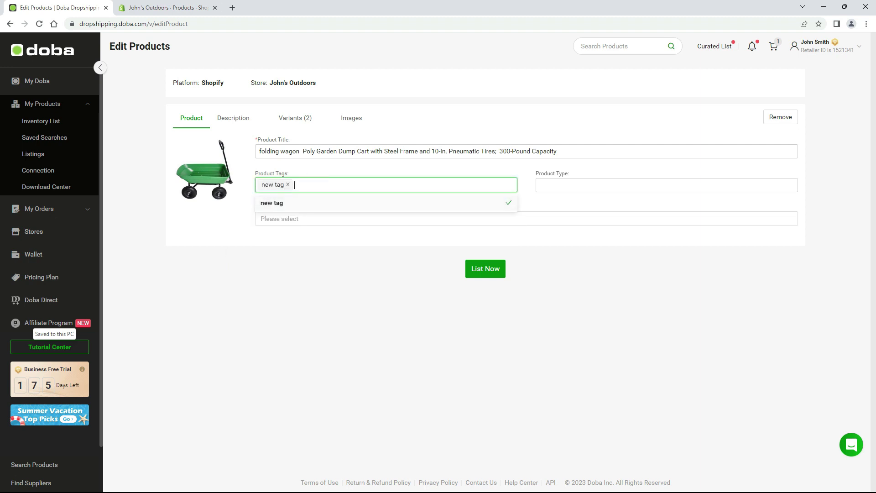
click(588, 206)
Sync the store's latest collections and assign the cart to the Home page collection.
click(330, 218)
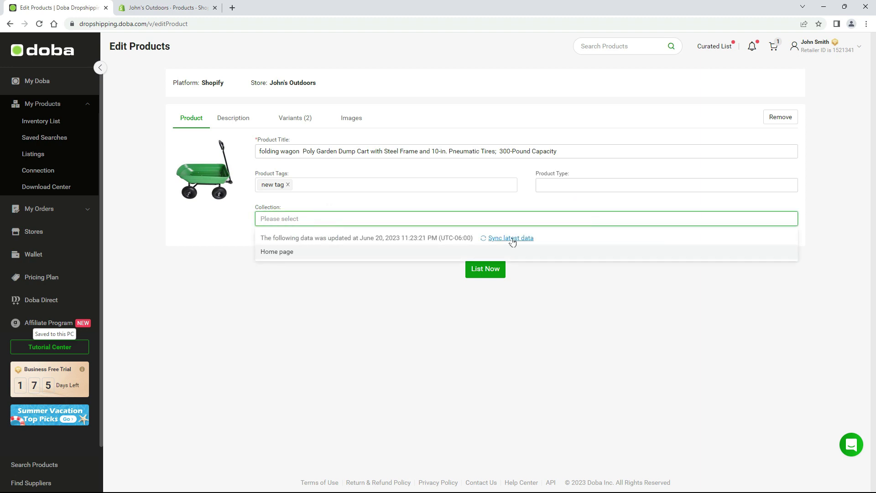
click(512, 239)
click(290, 253)
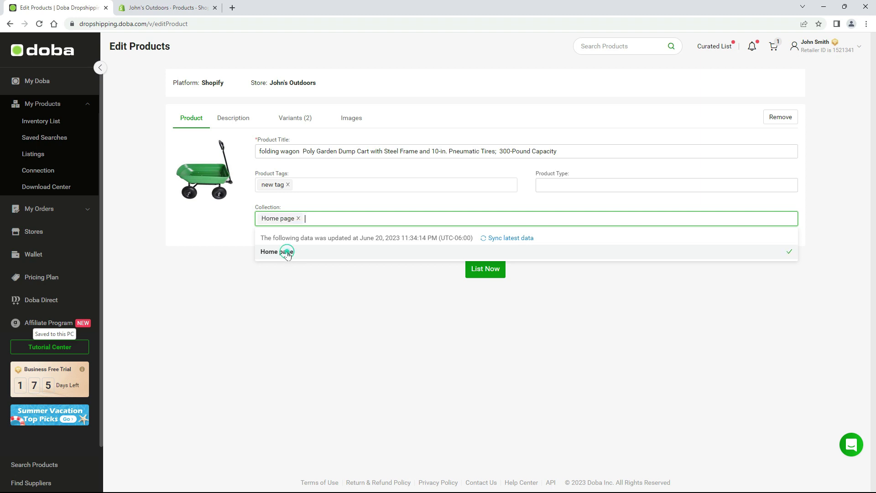
click(392, 296)
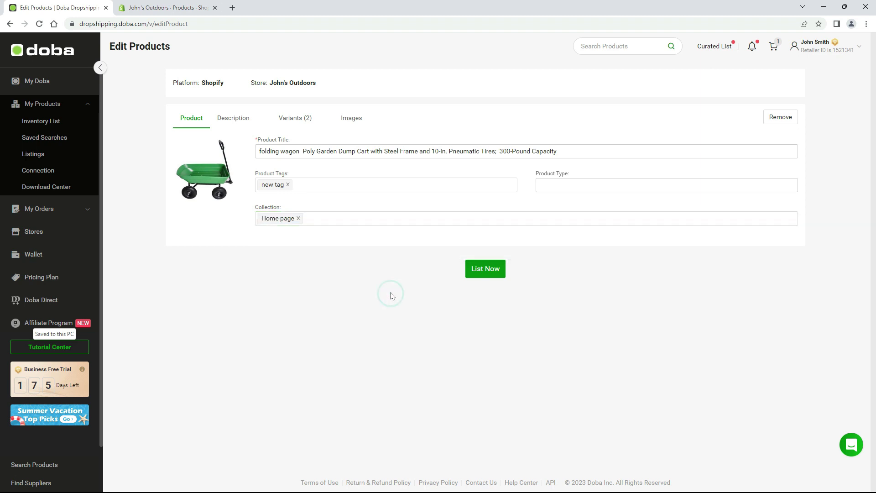
In the description, make the Details heading bold with a yellow highlight.
click(233, 119)
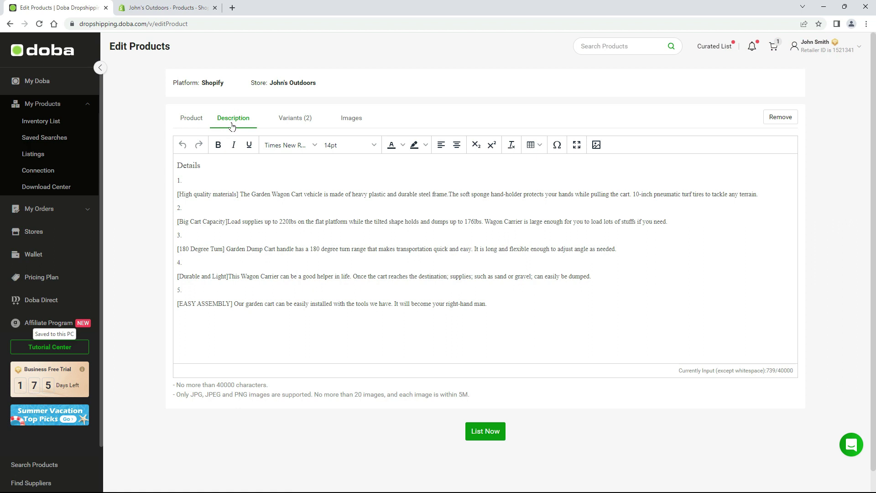
double_click(189, 166)
click(219, 144)
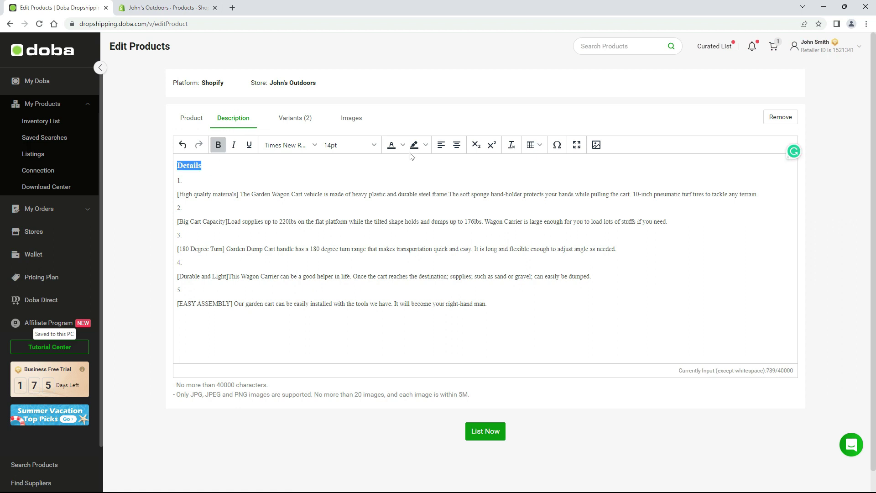
click(426, 144)
click(433, 163)
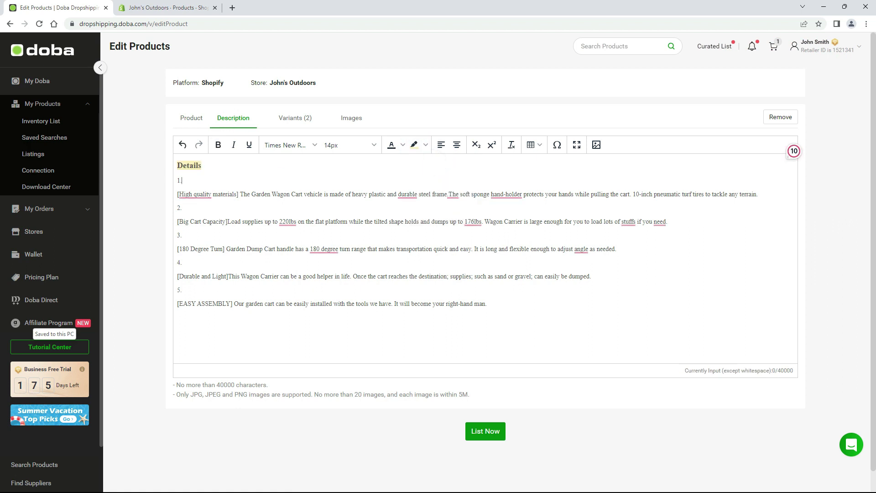
Bold each bracketed feature heading, from [High quality materials] through [EASY ASSEMBLY].
drag(177, 194, 178, 221)
key(ctrl+b)
key(ctrl+b)
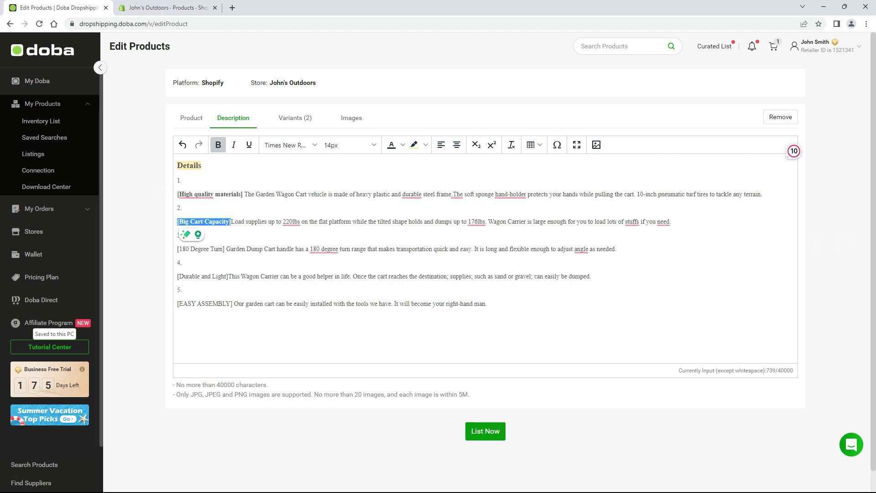
drag(225, 248, 178, 248)
key(ctrl+b)
drag(227, 276, 178, 276)
key(ctrl+b)
drag(233, 303, 177, 303)
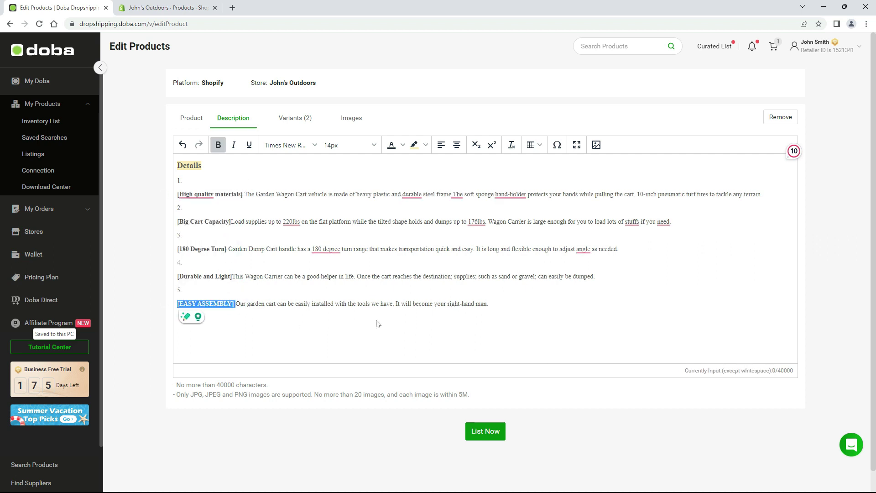
key(ctrl+b)
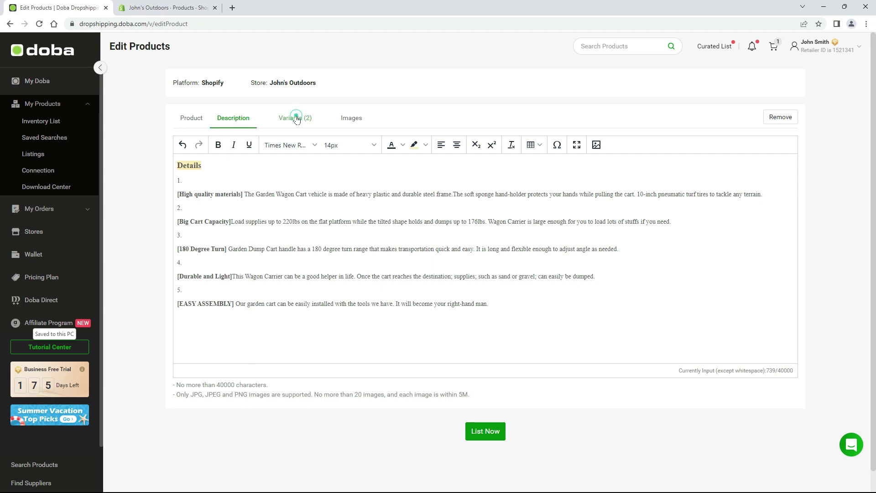
On the Variants tab, toggle the green variant off and on and check the shipping method options.
click(295, 117)
click(182, 229)
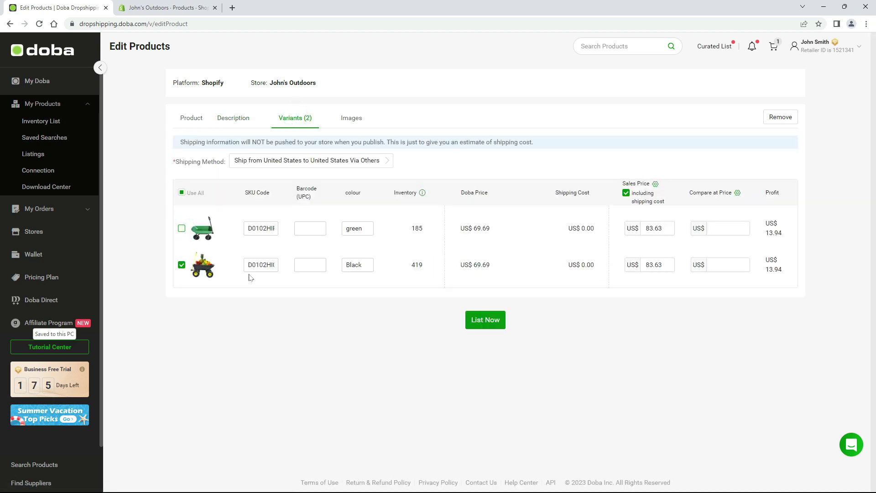
click(181, 193)
click(289, 162)
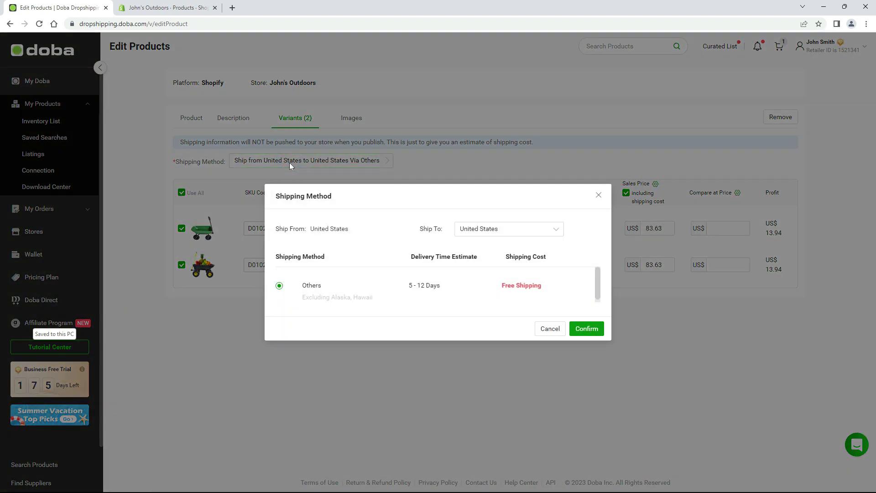
click(666, 254)
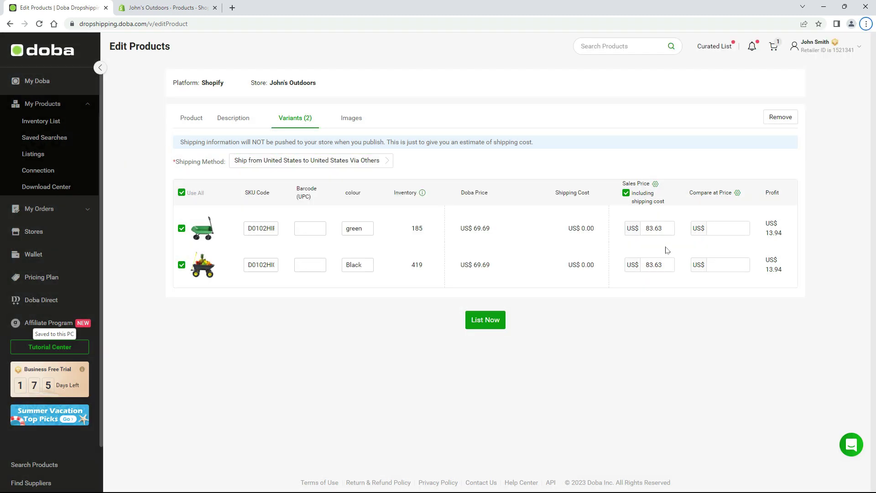
Edit the green and black variants' sales price to 90.60 and compare-at price to 99.99.
drag(666, 228, 650, 228)
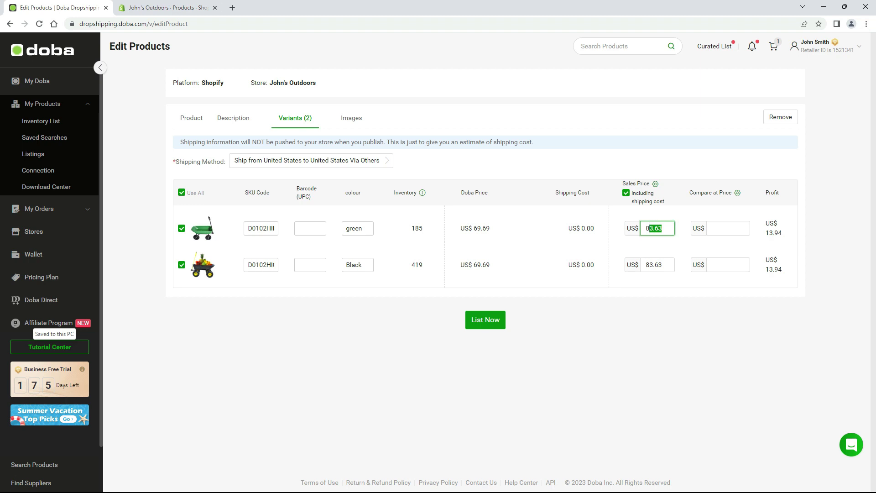
text(9.99)
click(727, 230)
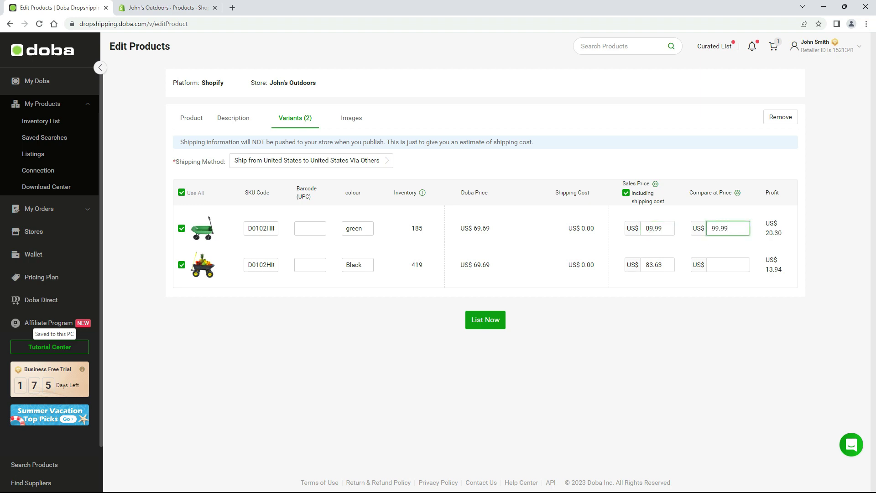
click(665, 264)
click(725, 265)
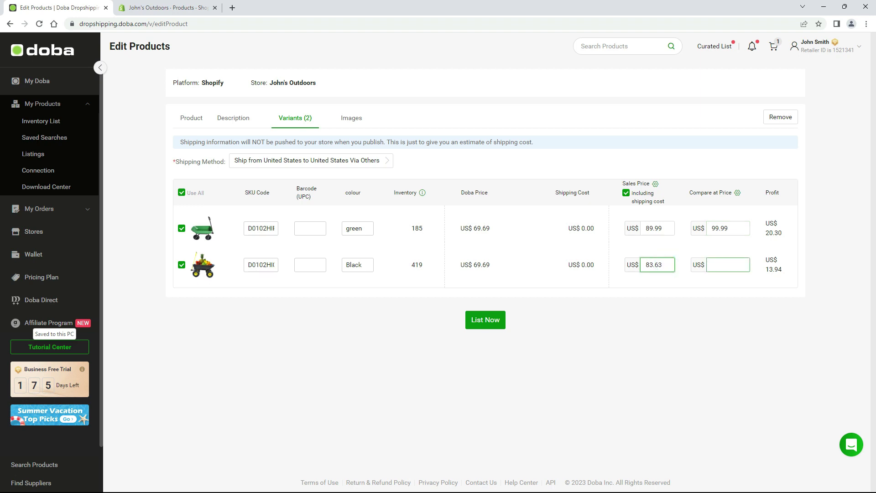
click(676, 279)
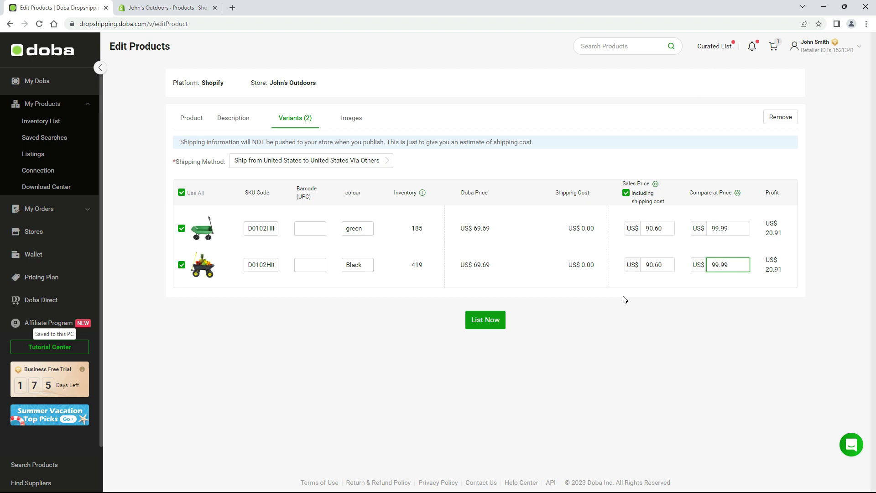
Set both variants' compare-at price to 100.99 with Change All.
click(750, 204)
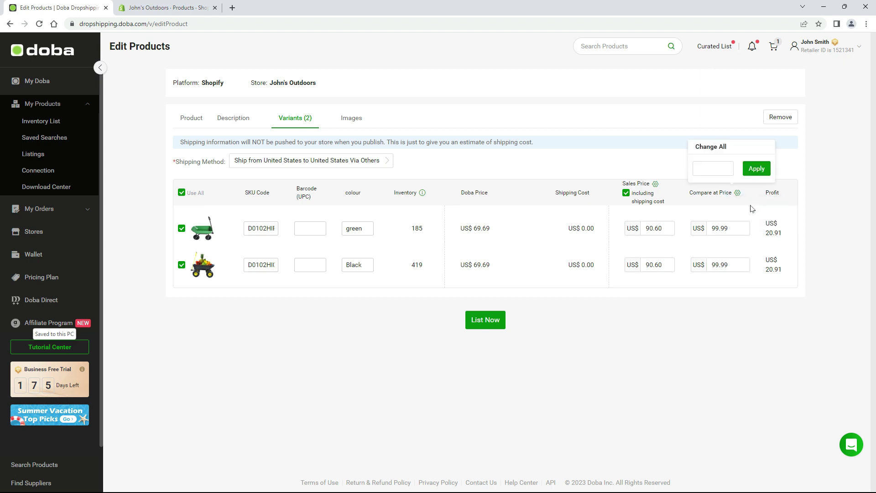
click(713, 168)
text(100.99)
click(757, 170)
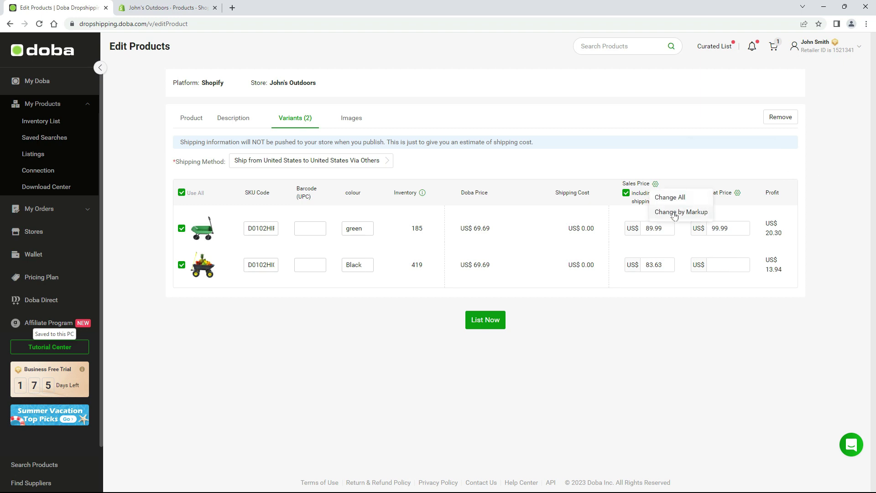
Apply a 30% markup to both sales prices and toggle shipping-cost inclusion off and back on.
click(674, 213)
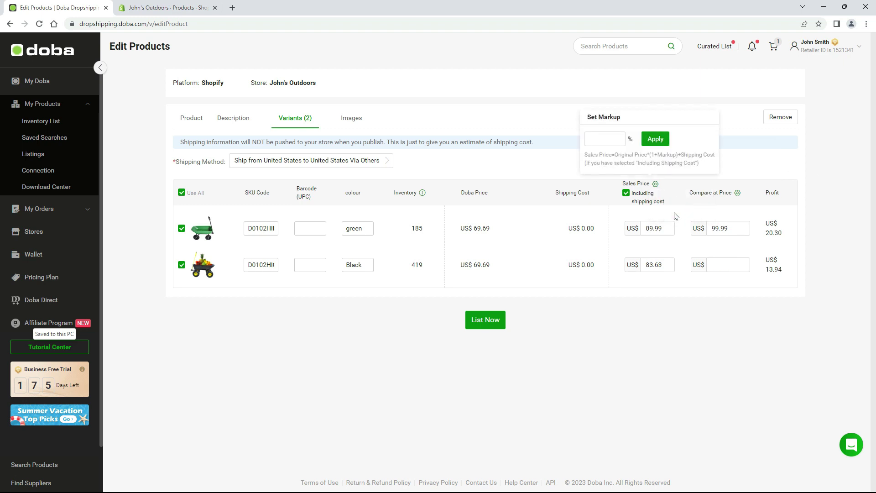
click(607, 140)
click(654, 141)
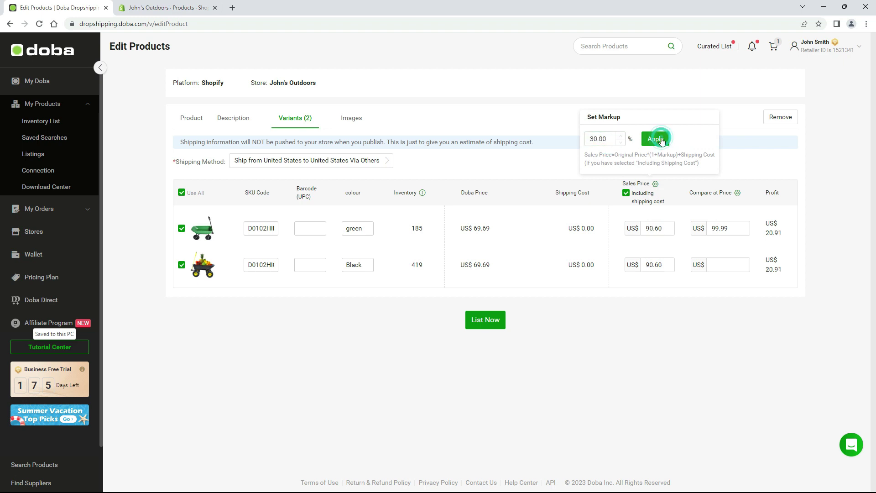
click(626, 193)
click(627, 193)
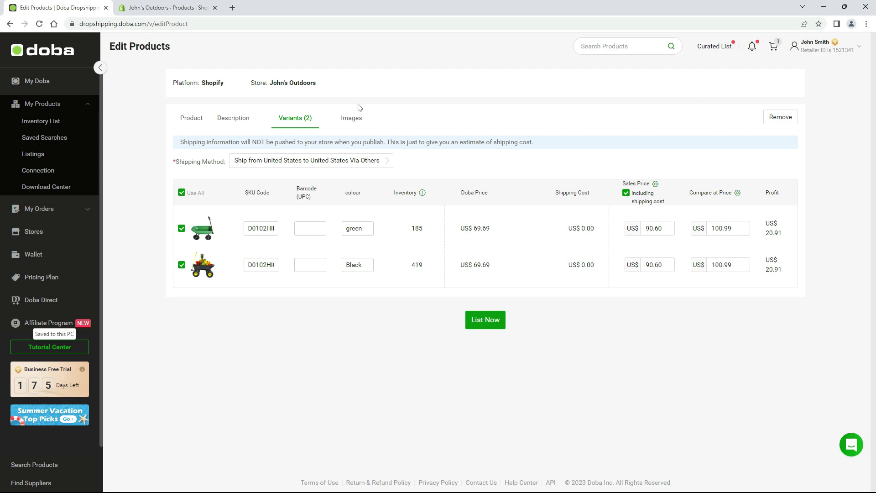
In the Images tab, uncheck two lawn photos, preview a black cart image, and cancel the Remove prompt.
click(351, 118)
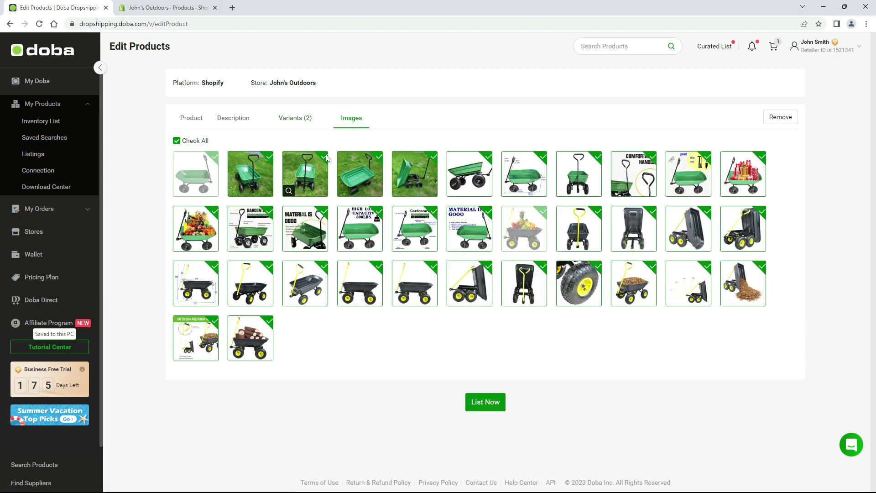
click(324, 157)
click(379, 157)
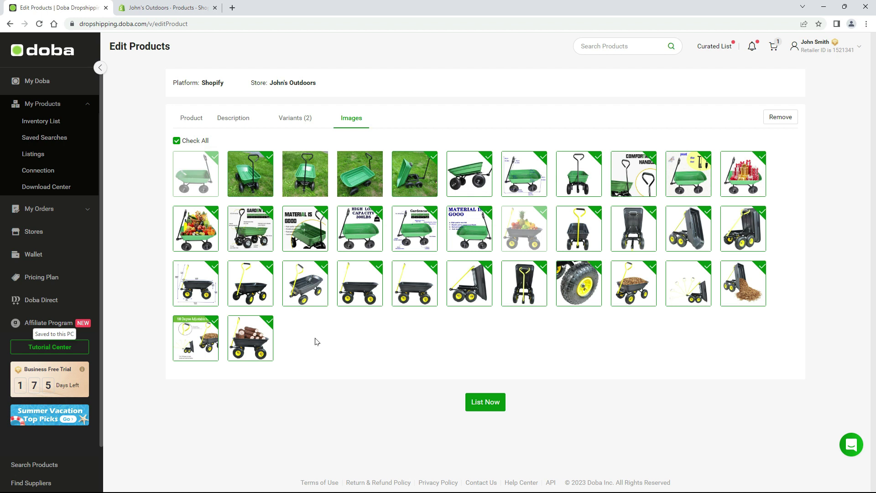
click(343, 301)
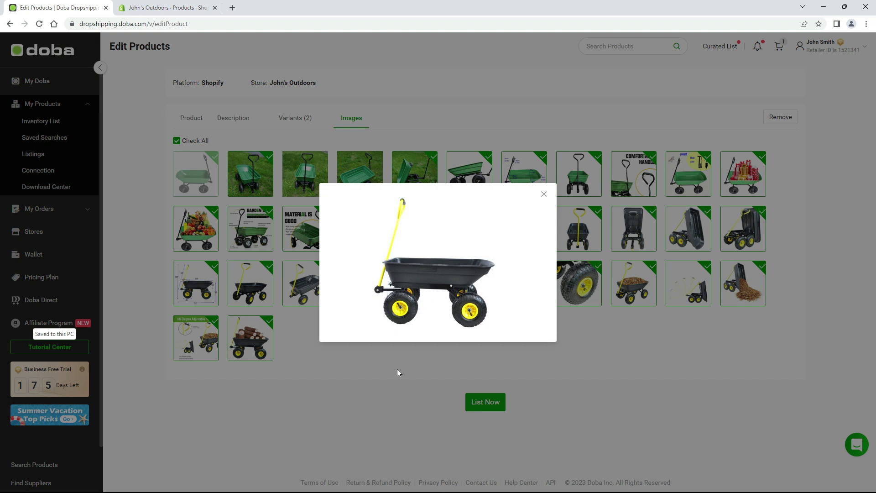
click(397, 372)
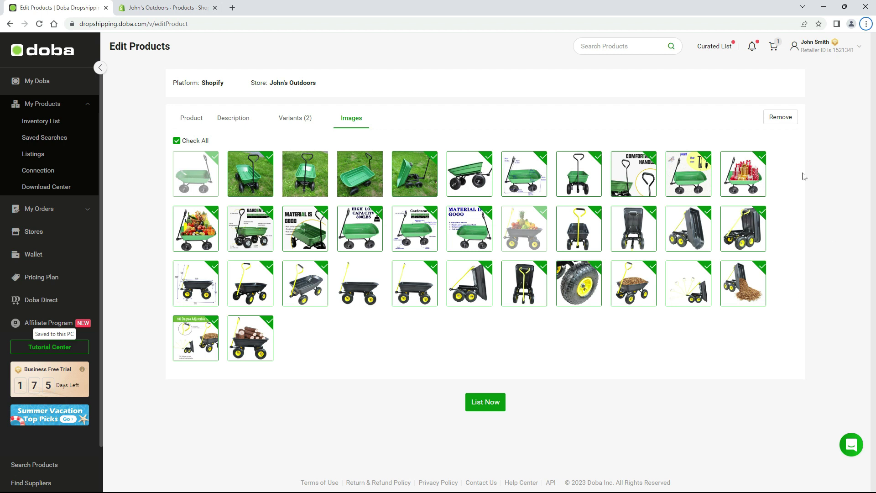
click(778, 121)
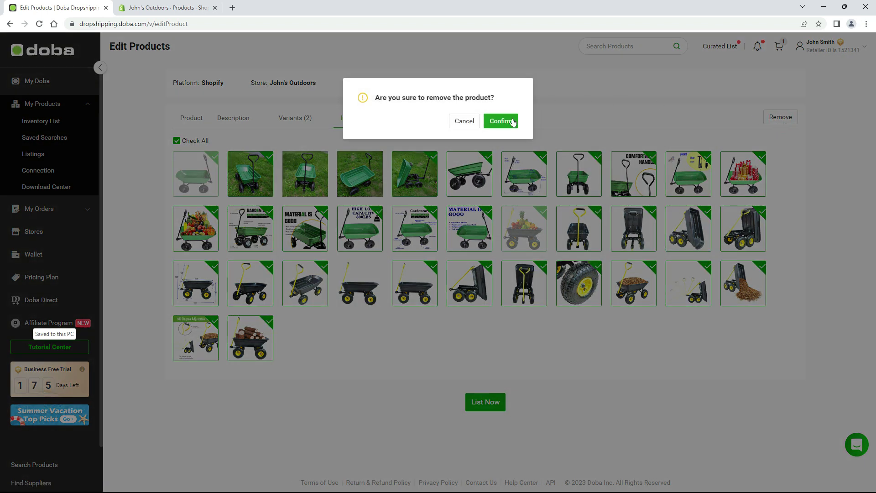
click(502, 121)
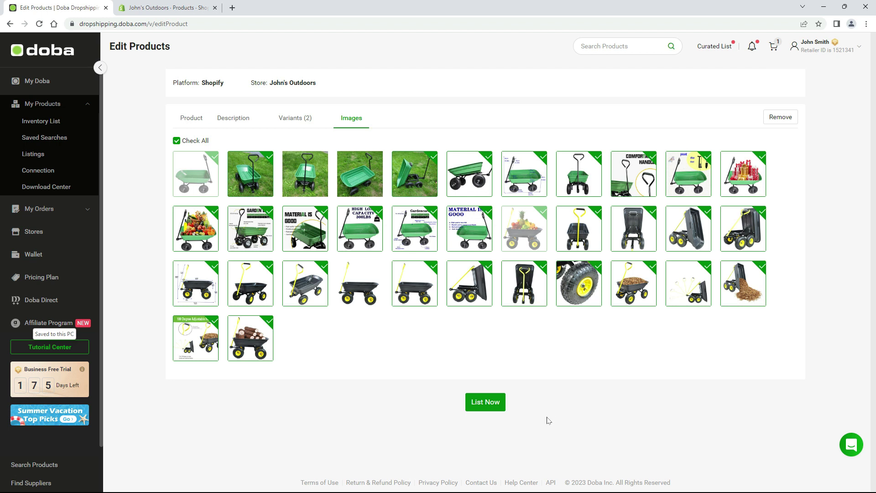
List the dump cart now, then check the Actions menu for the planter listing on Listings.
click(482, 406)
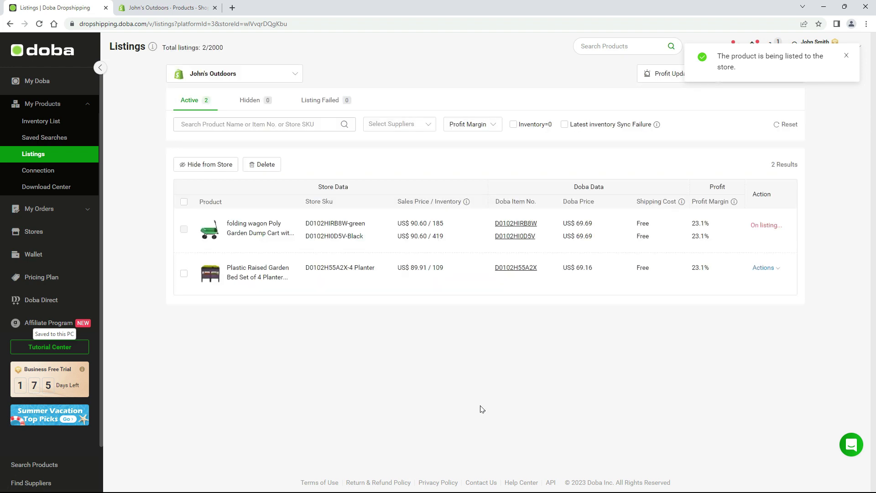
click(775, 268)
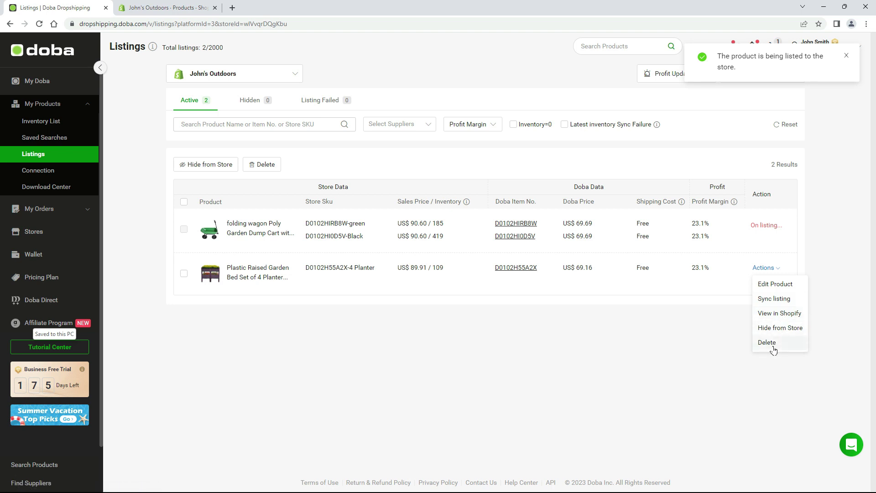
In Shopify's admin, reload Products and open the folding wagon dump cart product page.
click(165, 9)
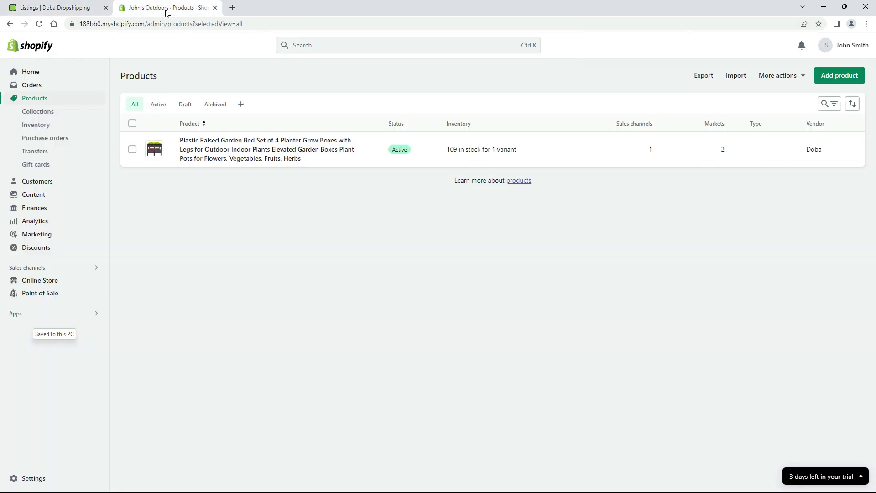
click(39, 24)
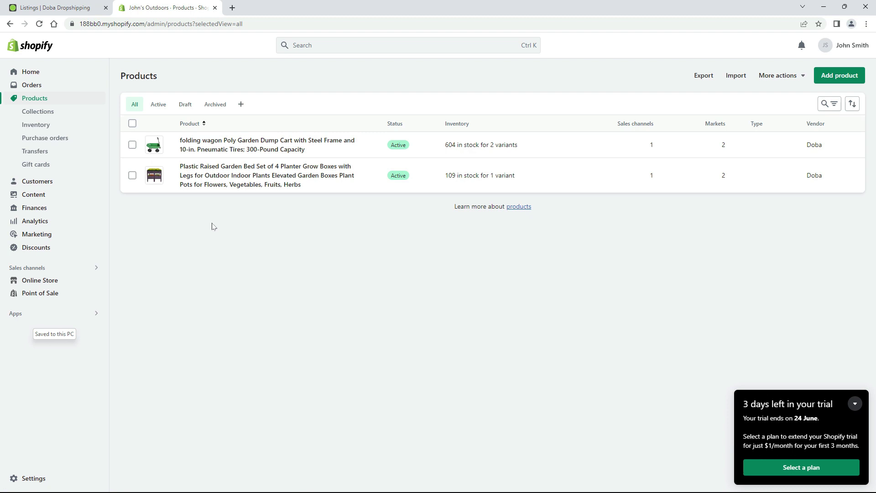
click(171, 144)
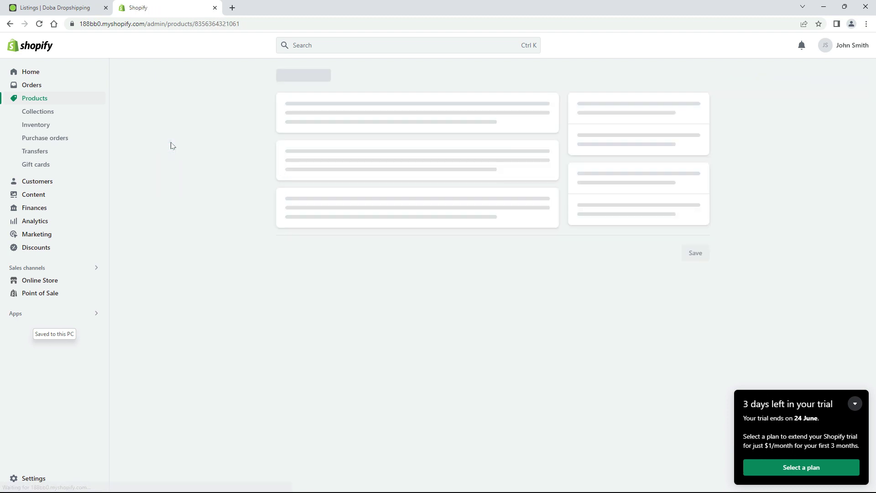
click(243, 136)
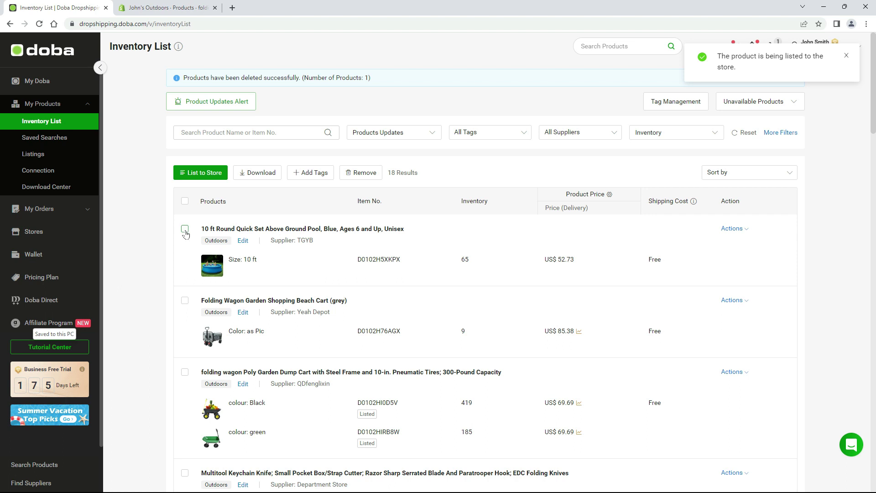
Check the 10 ft round pool and grey folding beach cart and choose the Shopify store for listing.
click(184, 228)
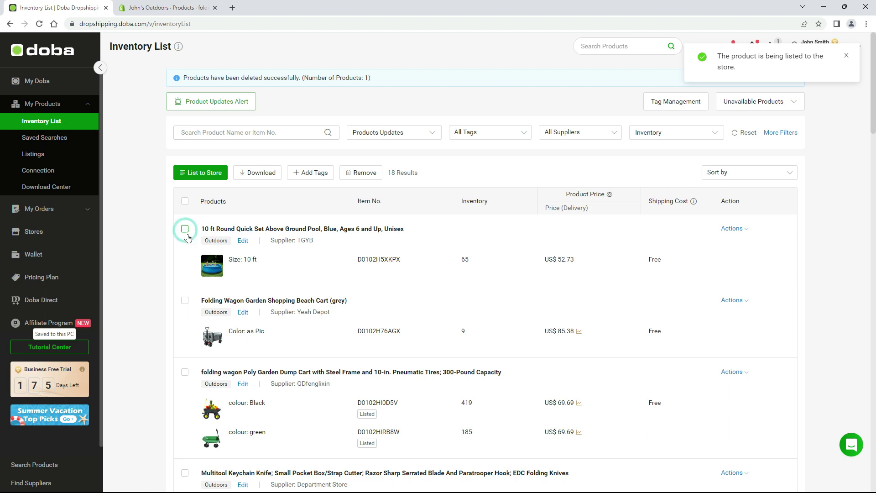
click(185, 300)
click(266, 173)
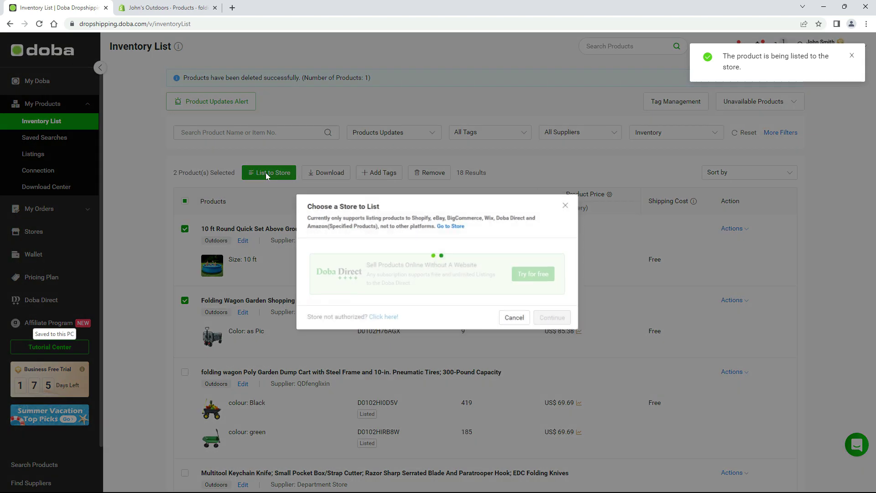
click(466, 241)
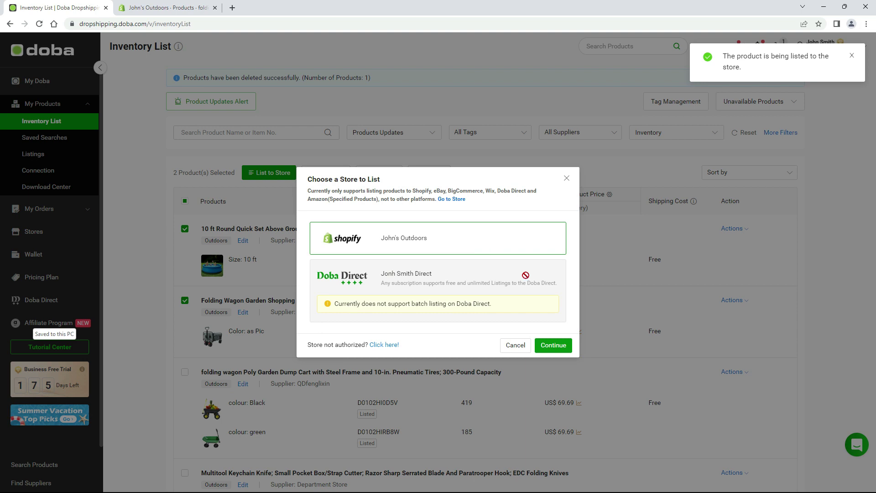